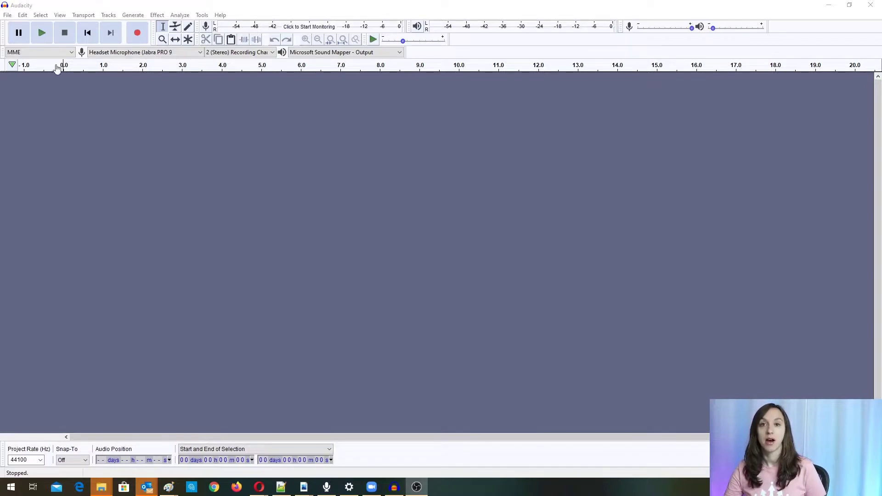
# Reopen the recent file VM 1.mp3 in Audacity
pyautogui.click(69, 4)
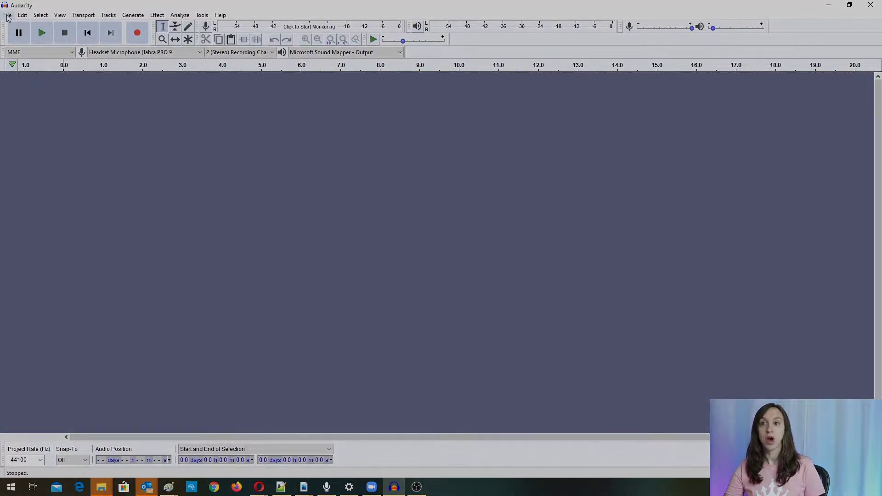
pyautogui.click(7, 14)
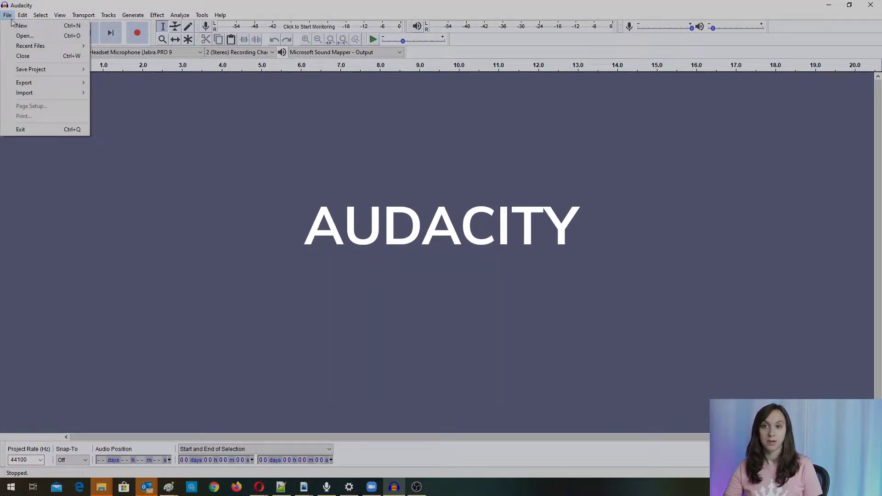
pyautogui.moveTo(30, 46)
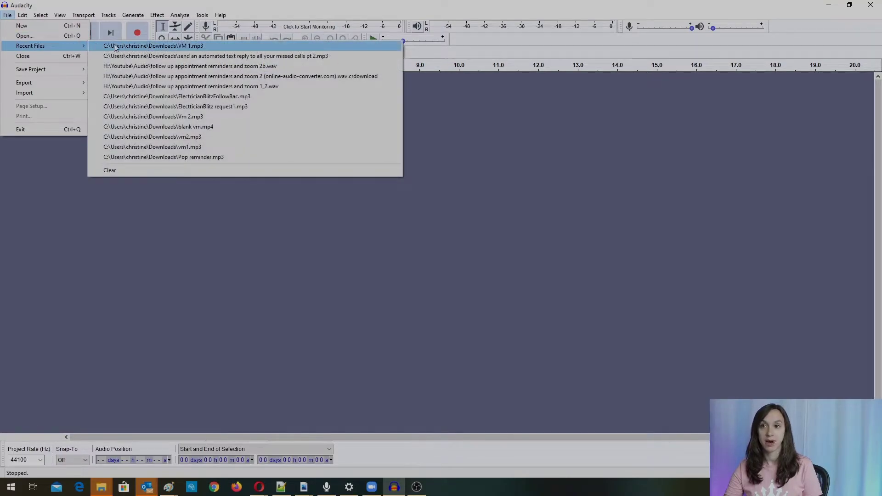
pyautogui.click(114, 47)
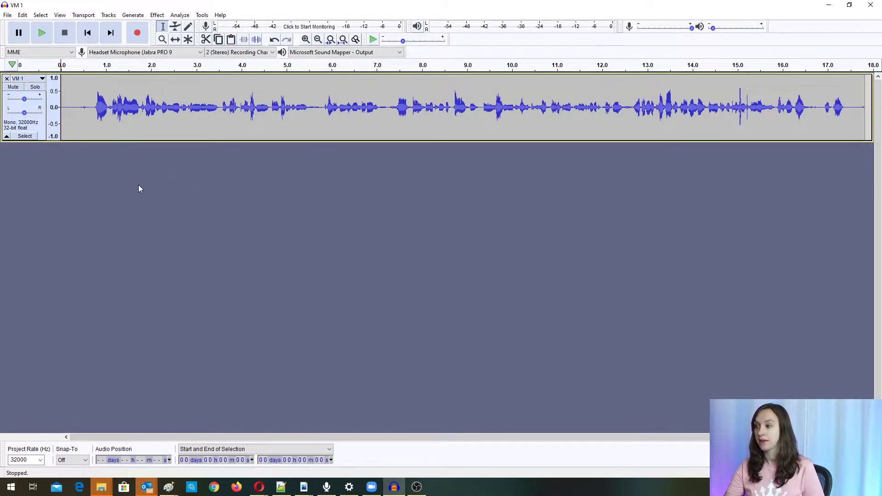
# Change the Project Rate (Hz) setting from 32000 to 8000
pyautogui.click(46, 460)
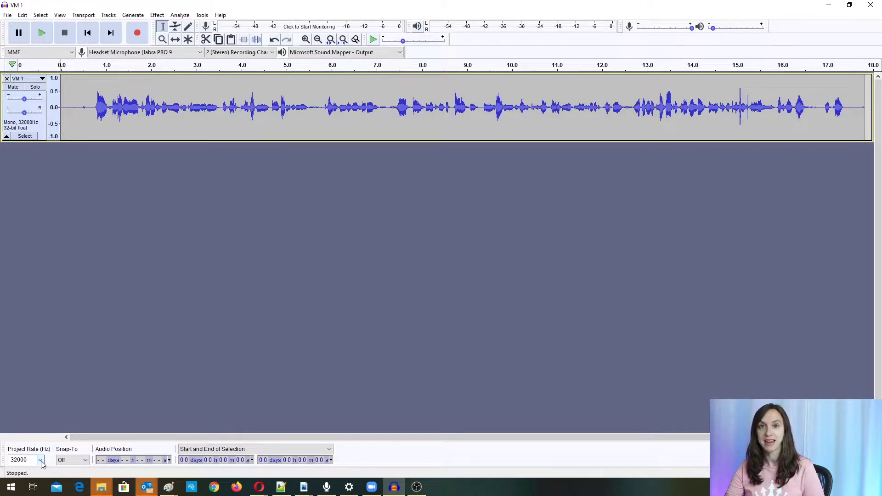
pyautogui.click(41, 460)
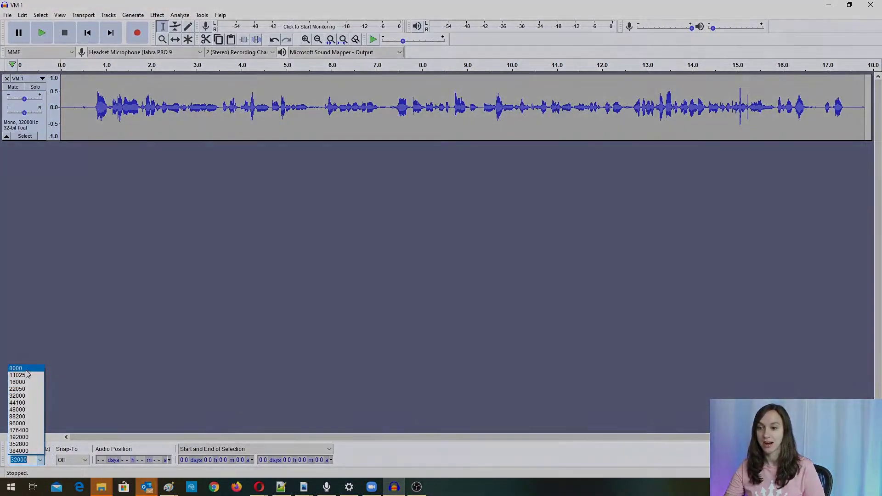
pyautogui.click(26, 370)
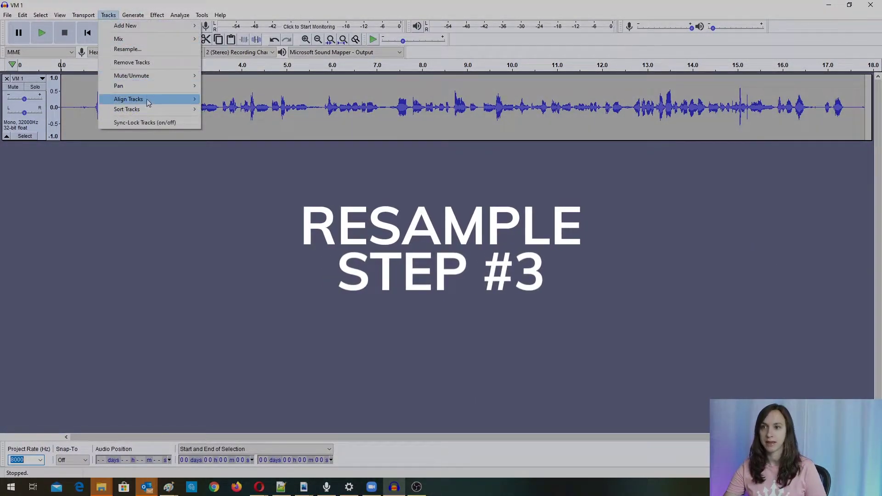
# Resample the VM 1 track to 8000 Hz, then play it briefly and pause
pyautogui.click(153, 50)
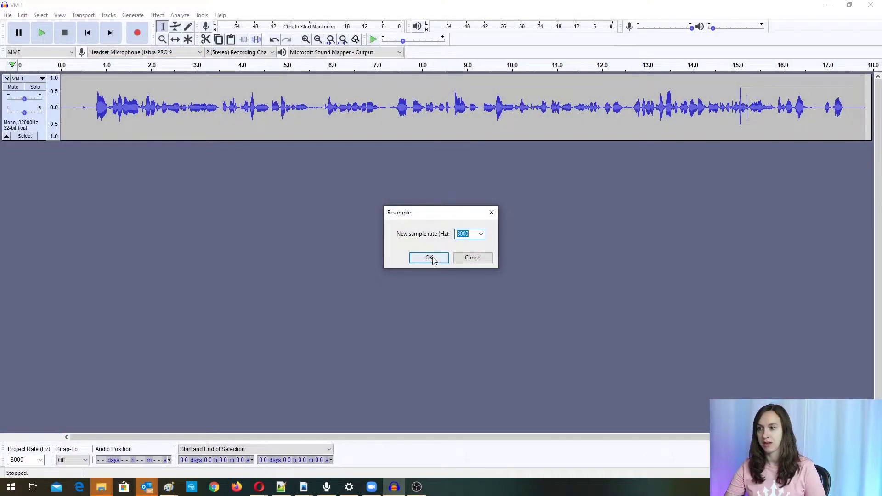
pyautogui.click(429, 258)
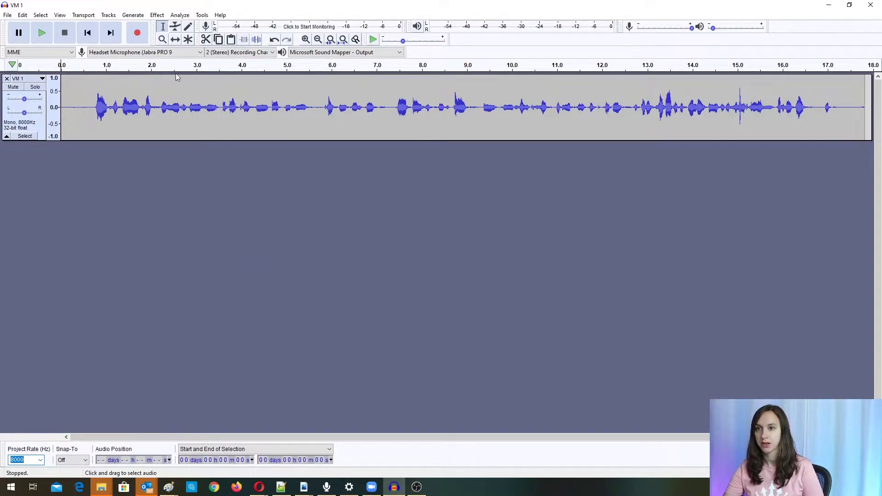
pyautogui.click(44, 32)
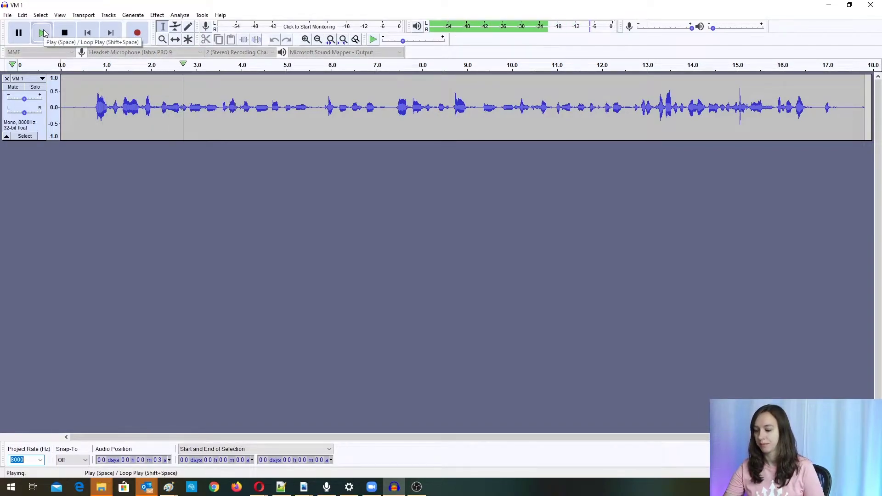
pyautogui.press('XF86AudioLowerVolume')
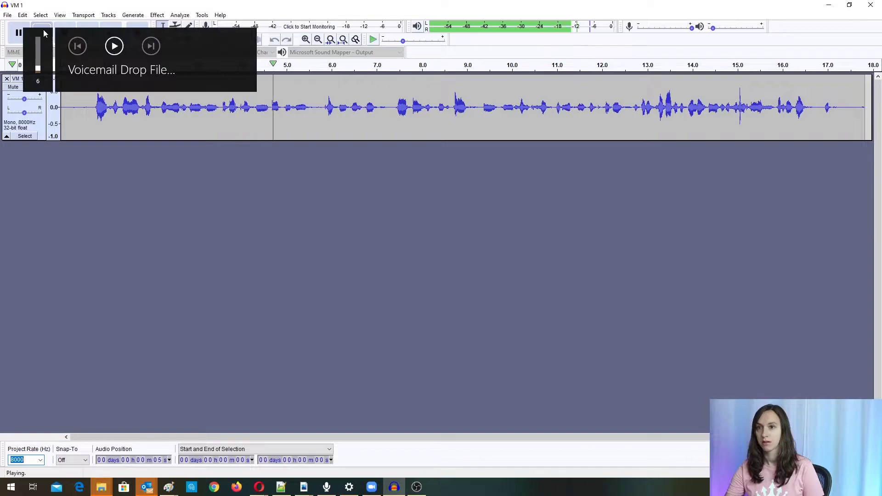
pyautogui.click(18, 33)
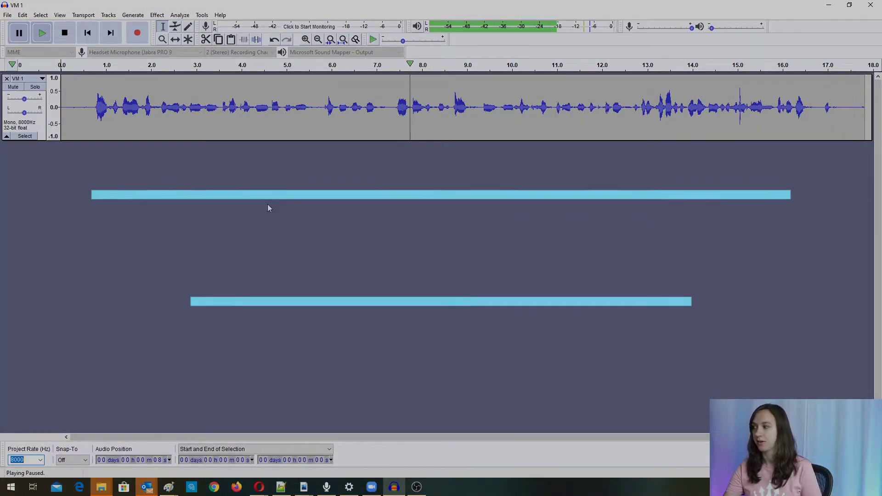
# Export the audio to the Desktop as uncompressed WAV (Microsoft) with U-Law encoding, metadata unchanged
pyautogui.click(8, 15)
pyautogui.moveTo(42, 83)
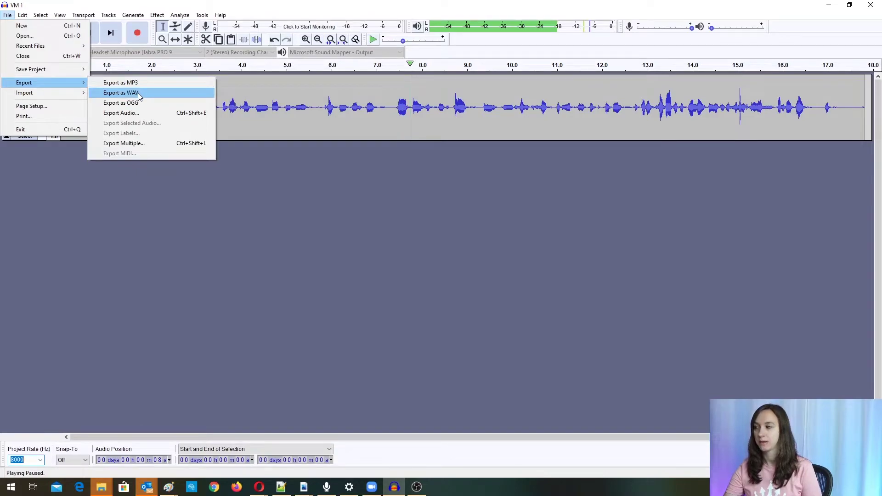
pyautogui.click(138, 93)
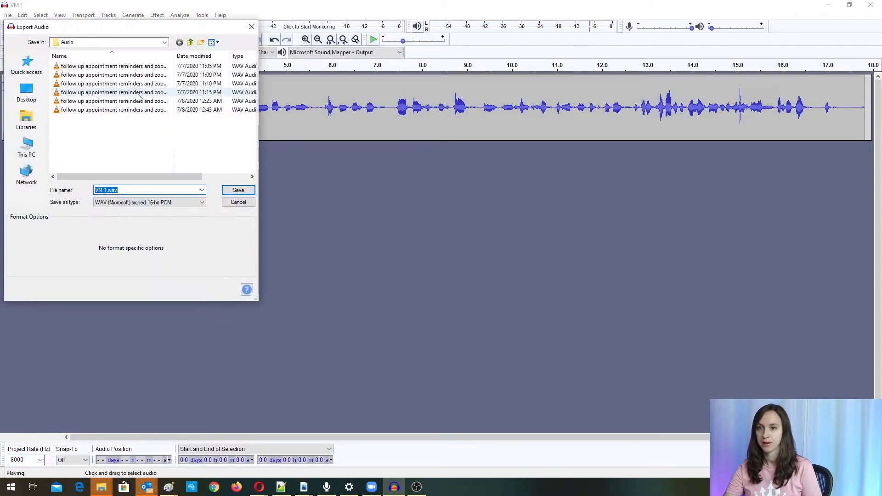
pyautogui.click(149, 207)
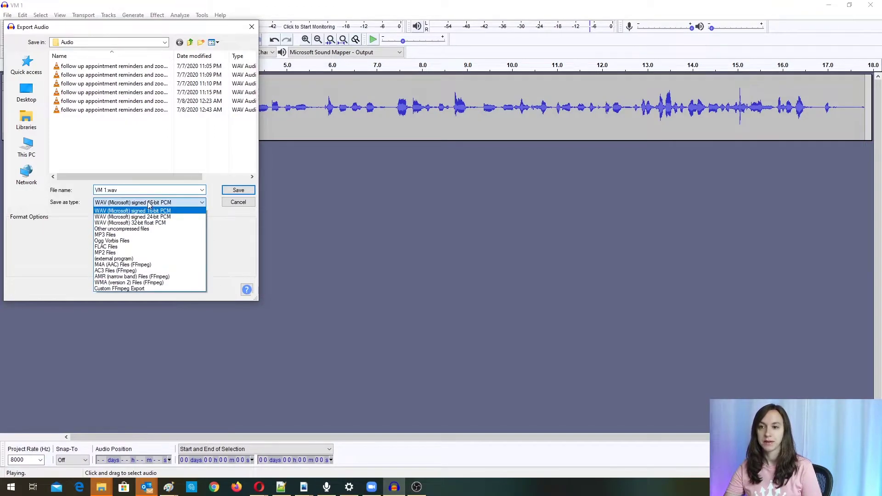
pyautogui.click(147, 230)
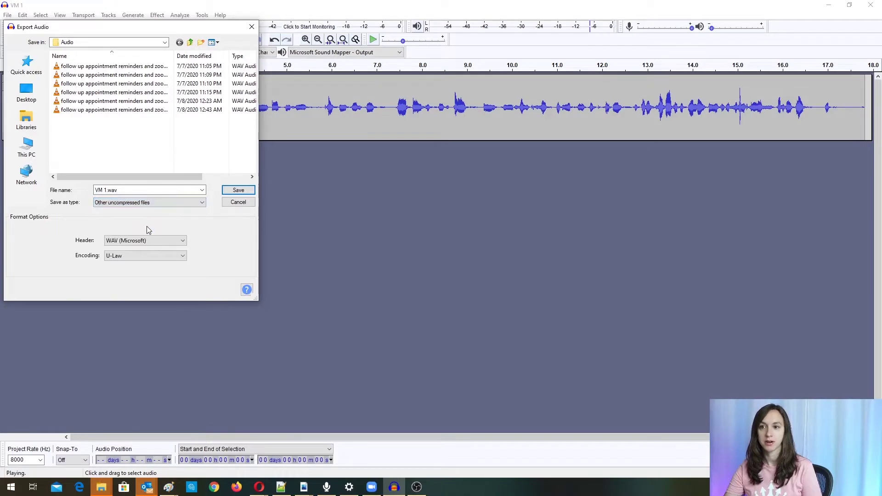
pyautogui.click(121, 247)
pyautogui.click(123, 245)
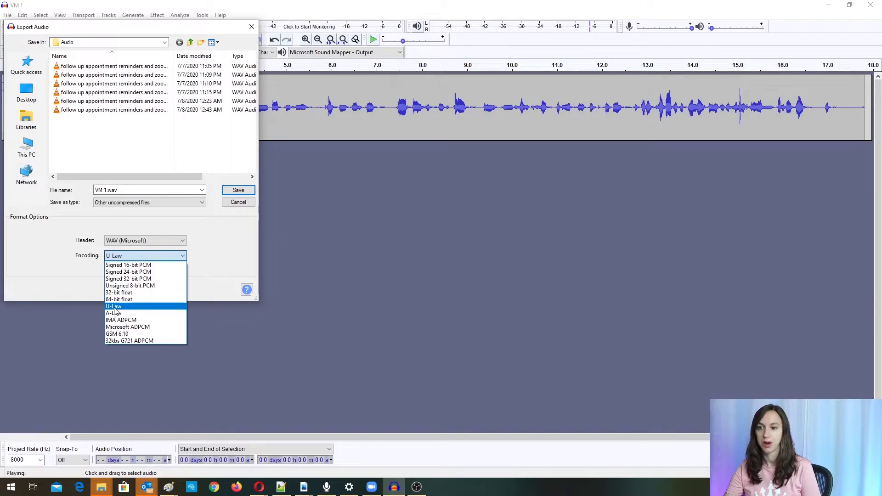
pyautogui.click(114, 308)
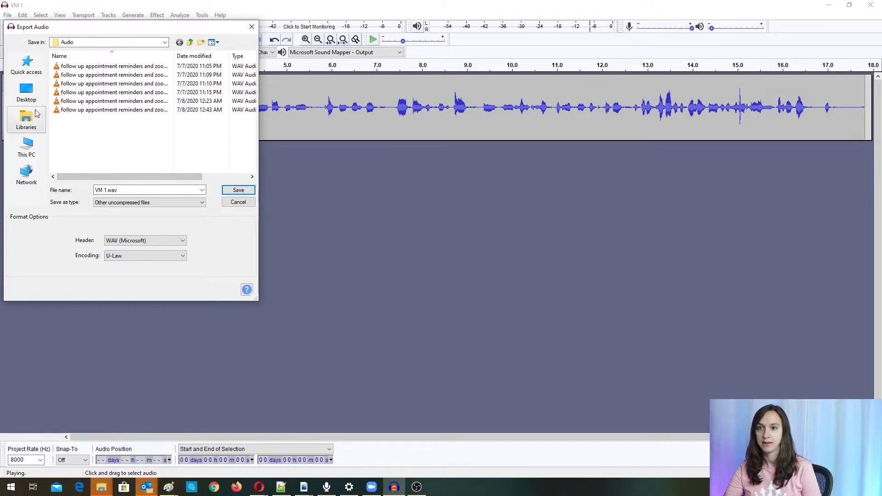
pyautogui.click(27, 93)
pyautogui.click(238, 190)
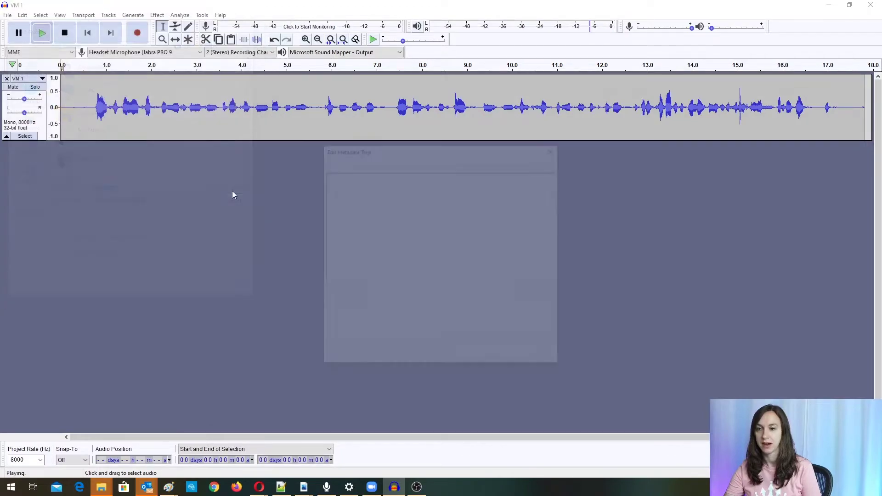
pyautogui.click(476, 357)
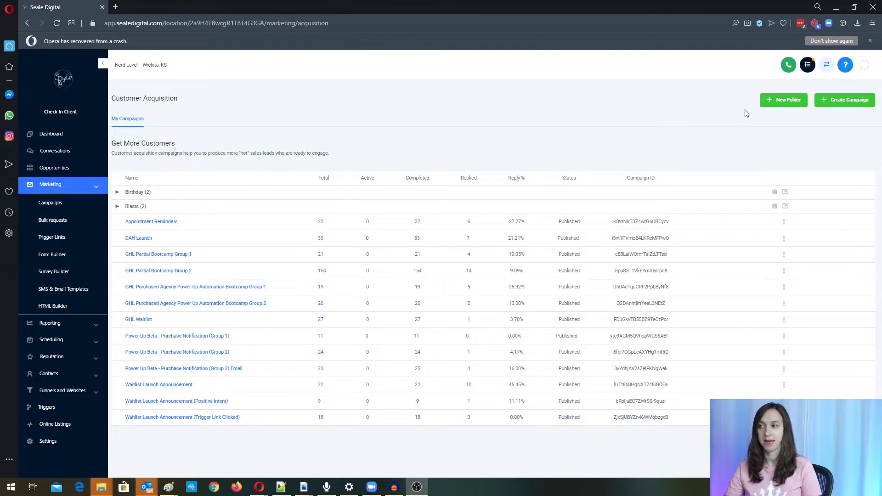
# Create and save a draft campaign named 'VM Test'
pyautogui.click(827, 101)
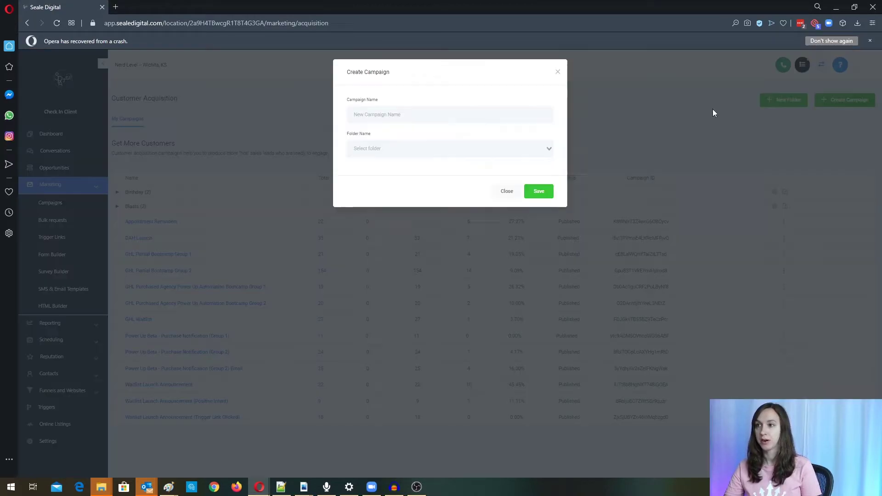
pyautogui.click(424, 116)
pyautogui.write('VM Te')
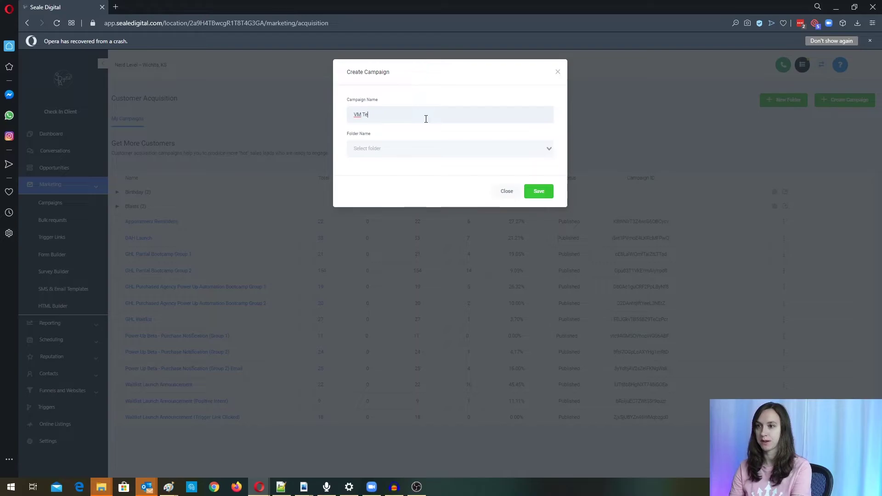
pyautogui.write('st')
pyautogui.click(551, 196)
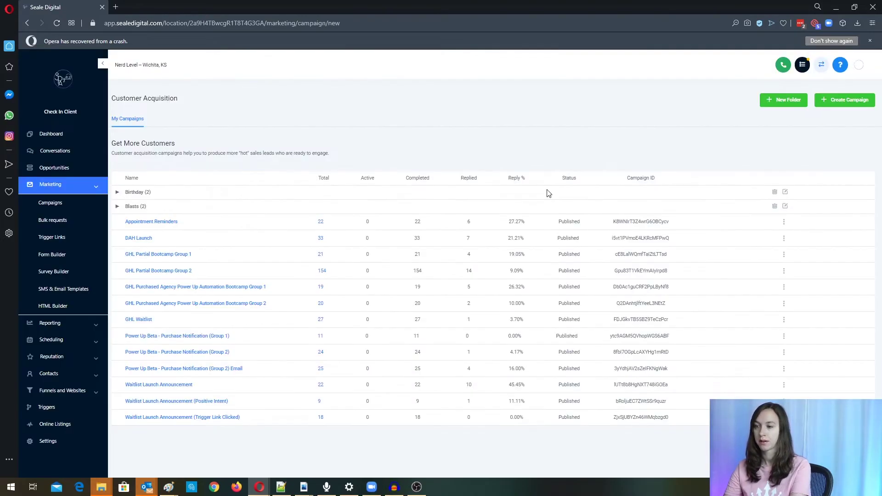
pyautogui.click(494, 255)
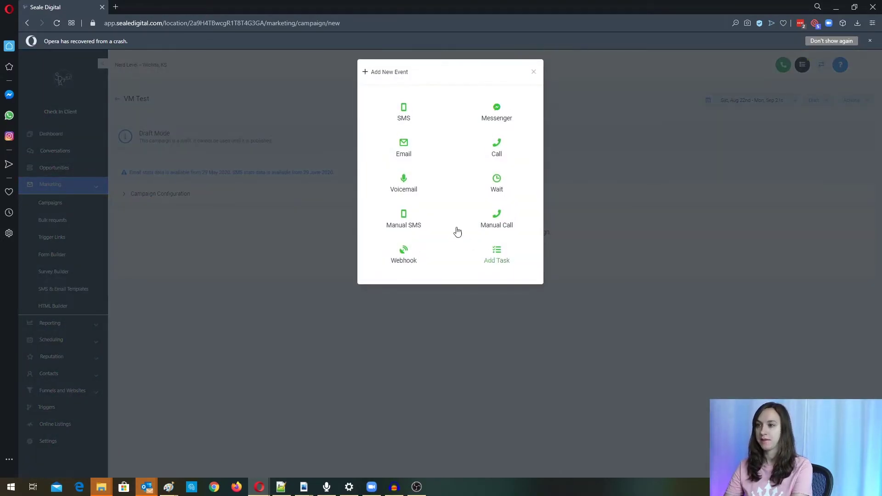
# Add a Voicemail event with VM 1.wav uploaded from the Desktop, preview it, and save
pyautogui.click(410, 183)
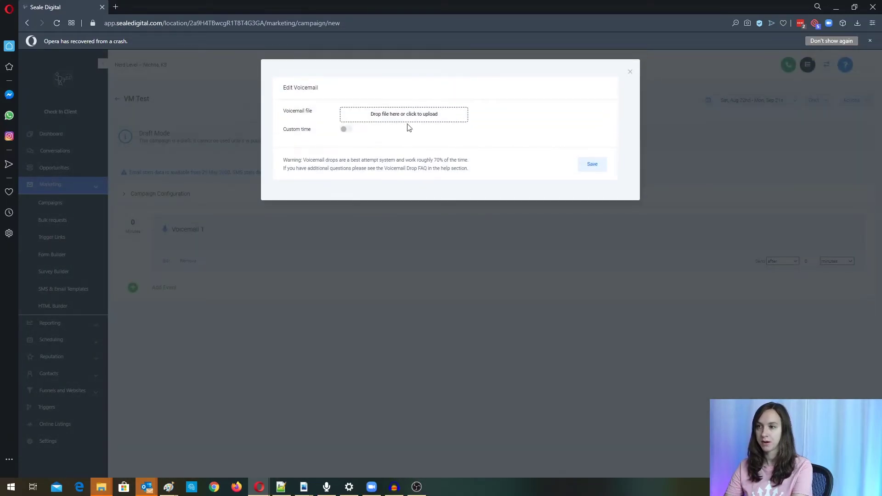
pyautogui.click(410, 118)
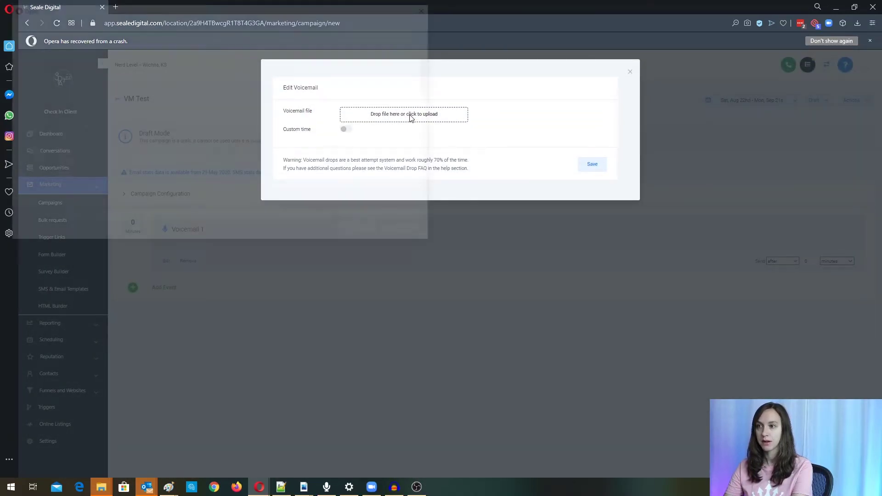
pyautogui.click(37, 112)
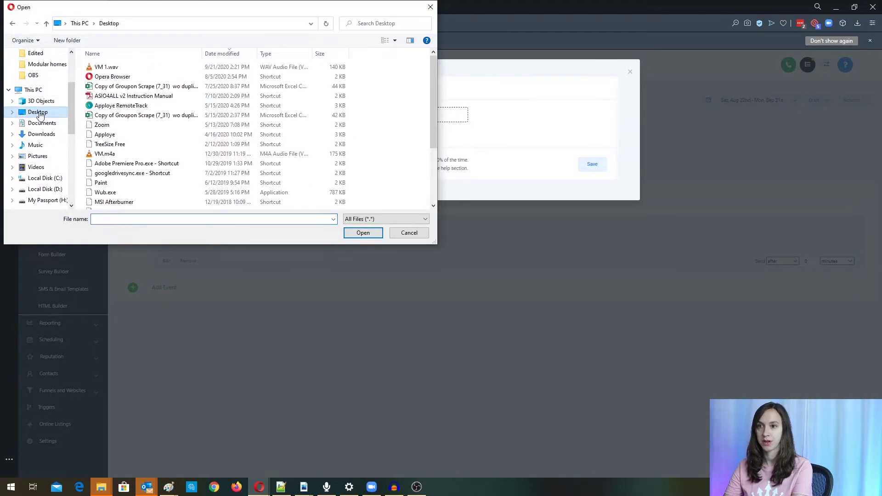
pyautogui.doubleClick(140, 68)
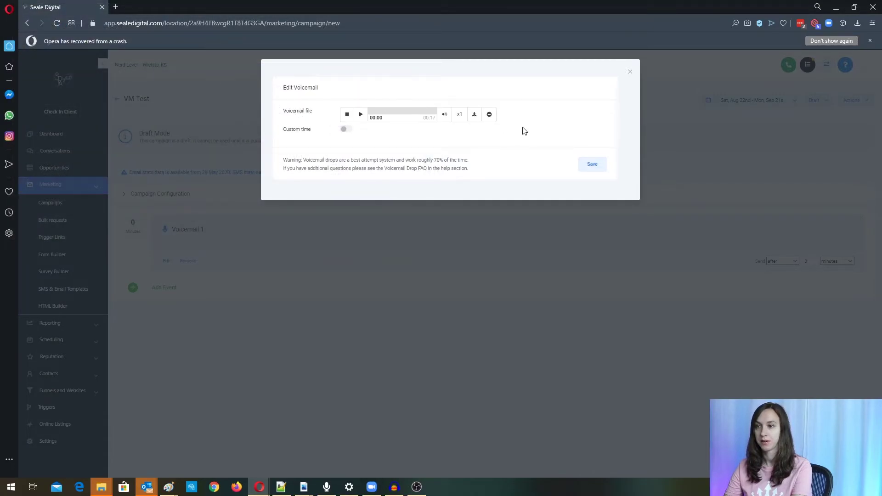
pyautogui.click(361, 115)
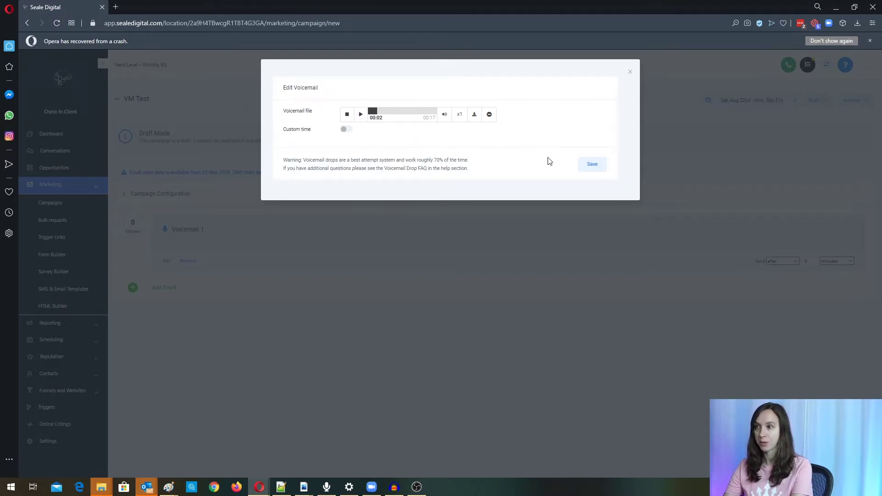
pyautogui.click(345, 129)
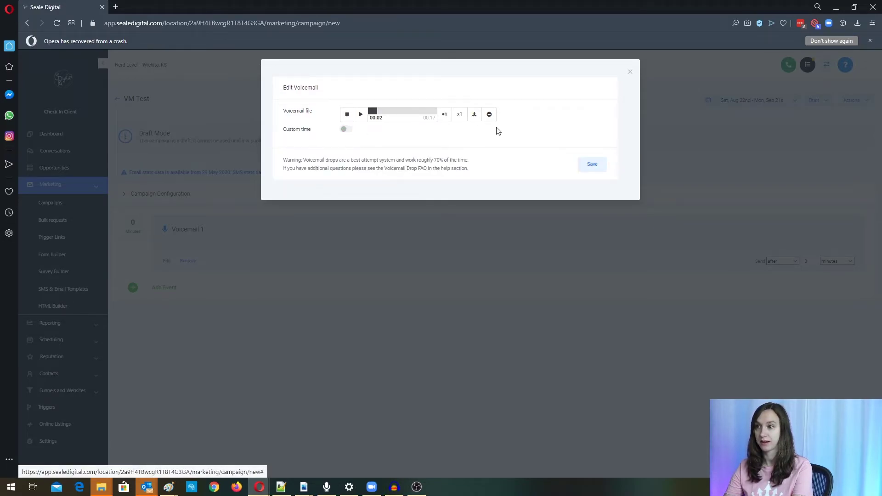
pyautogui.click(592, 164)
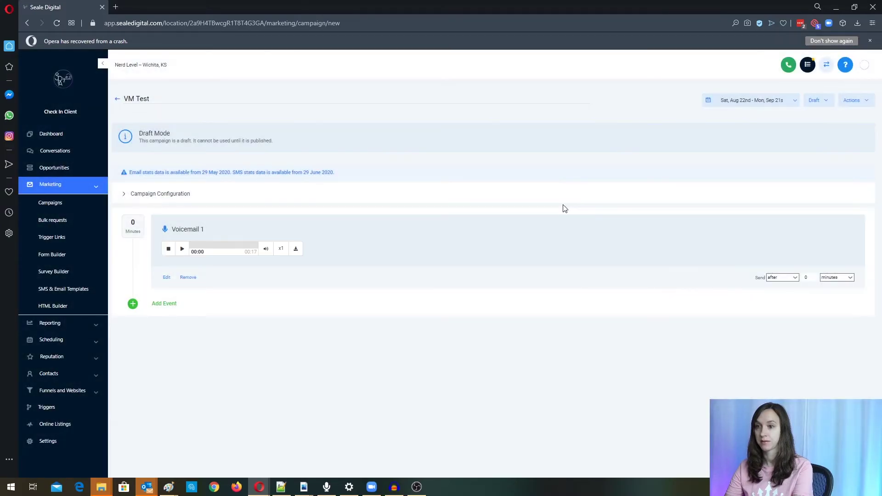
# Switch the VM Test campaign status from Draft to Published
pyautogui.click(815, 101)
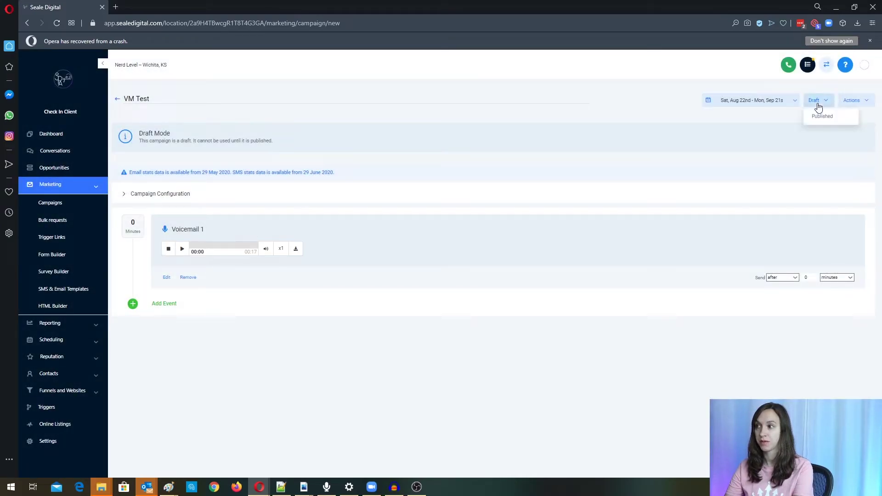
pyautogui.click(821, 117)
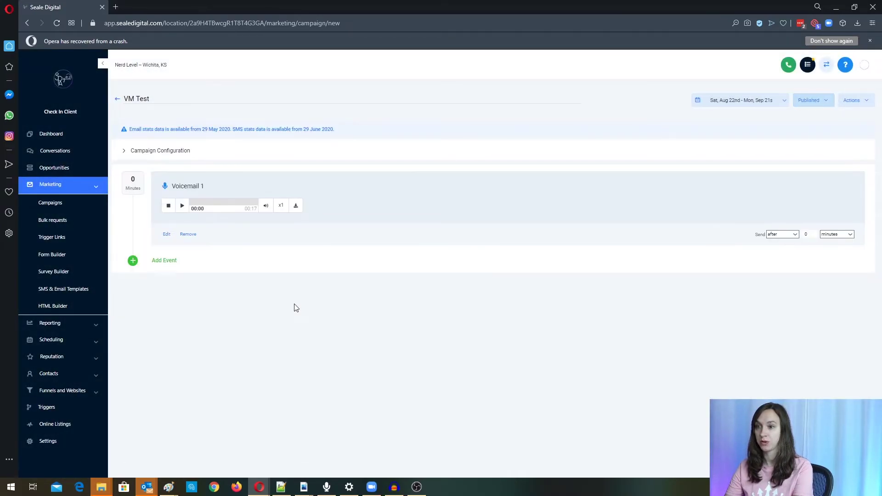
pyautogui.click(166, 234)
# Close the voicemail settings unchanged and go to the Contacts list
pyautogui.click(598, 284)
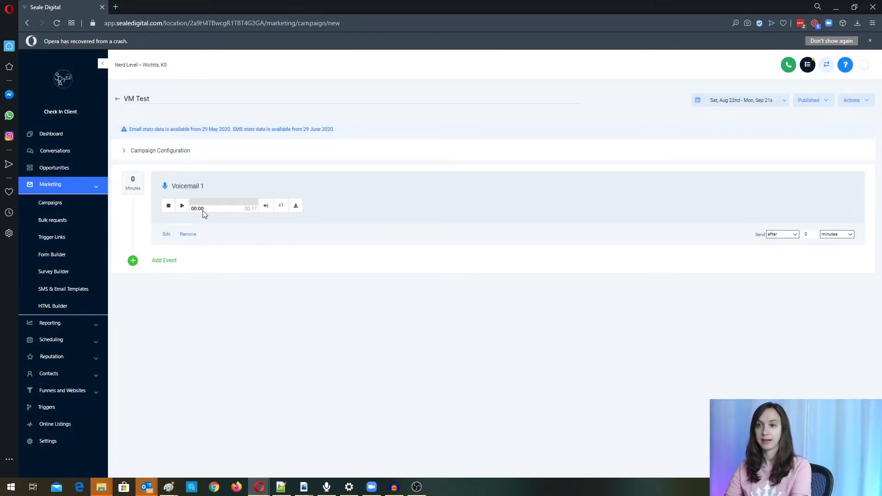
pyautogui.click(89, 379)
pyautogui.click(63, 392)
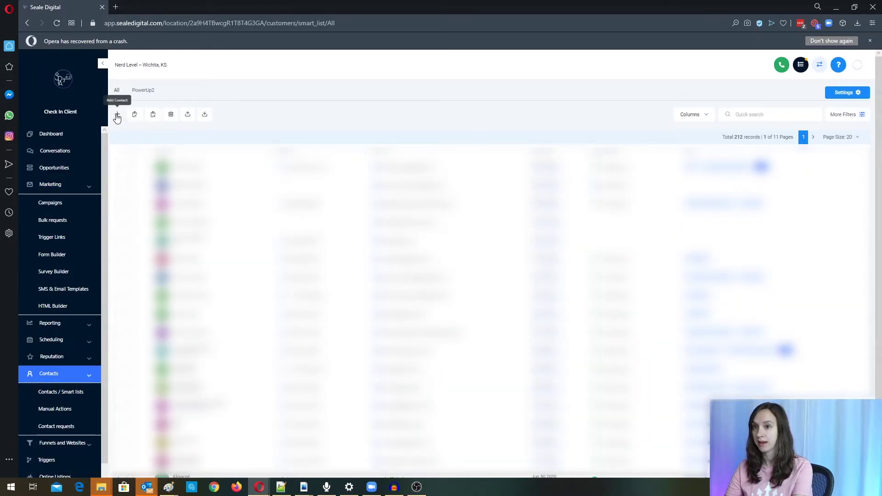
pyautogui.click(118, 114)
pyautogui.click(405, 187)
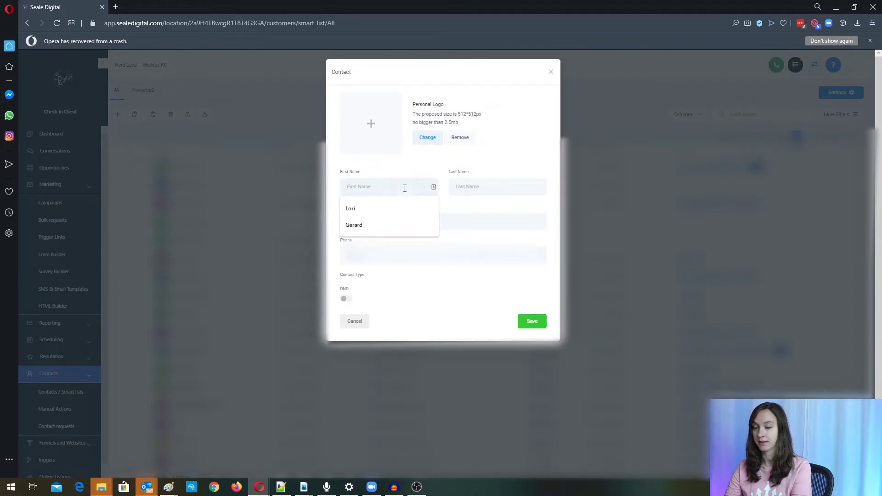
pyautogui.write('testy')
pyautogui.click(468, 186)
pyautogui.write('mctesterton')
pyautogui.press('Tab')
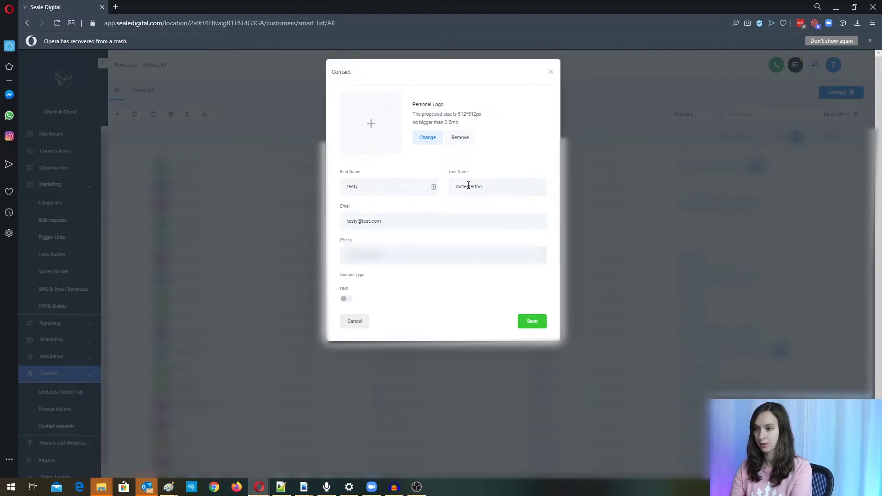
pyautogui.click(533, 322)
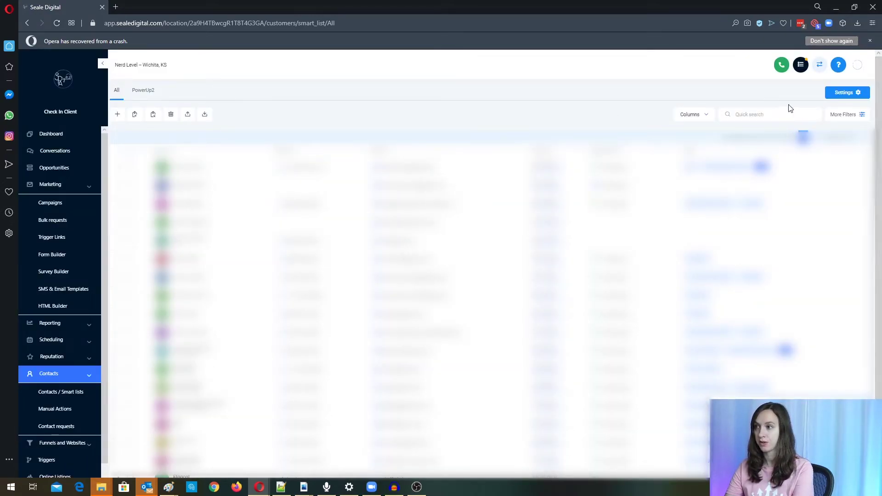
pyautogui.click(776, 117)
pyautogui.write('test')
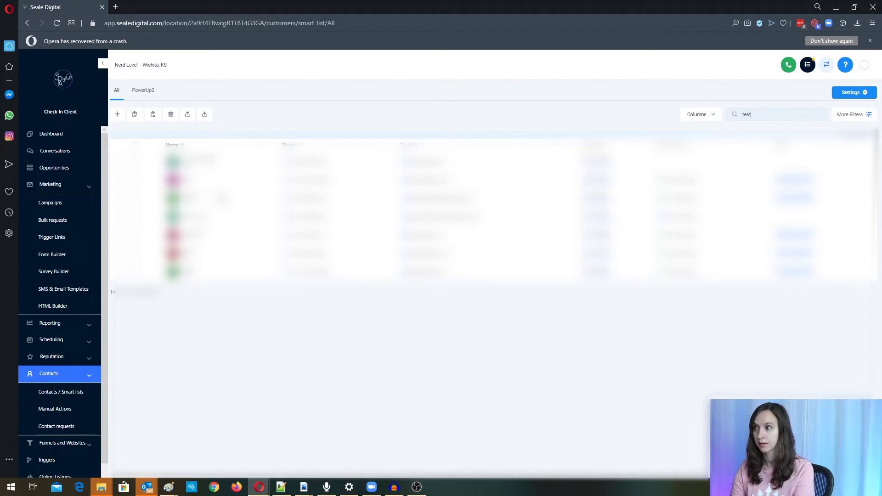
pyautogui.write('y')
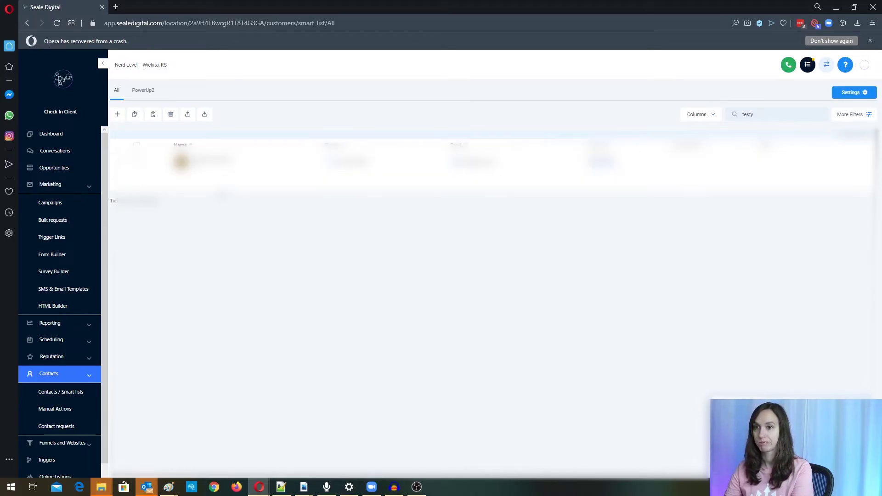
# Add VM Test to testy mctesterton's active campaigns from the contact's detail page
pyautogui.click(232, 158)
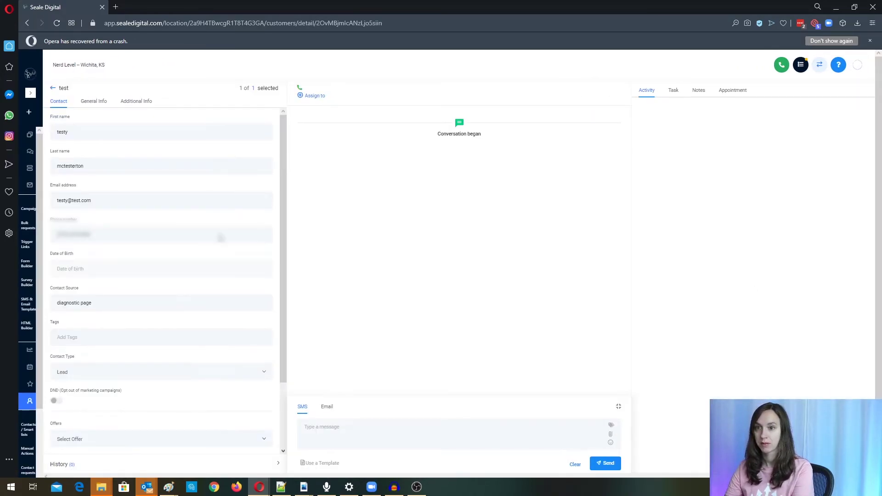
pyautogui.scroll(-2, 220, 238)
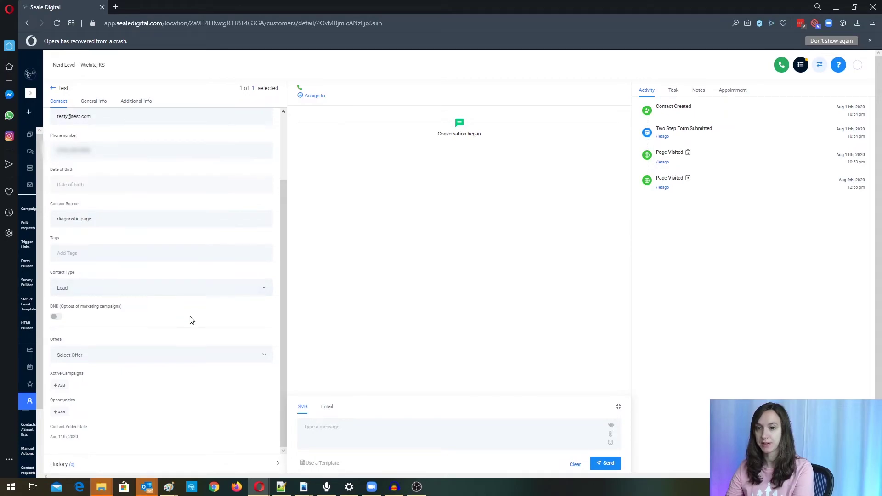
pyautogui.click(59, 385)
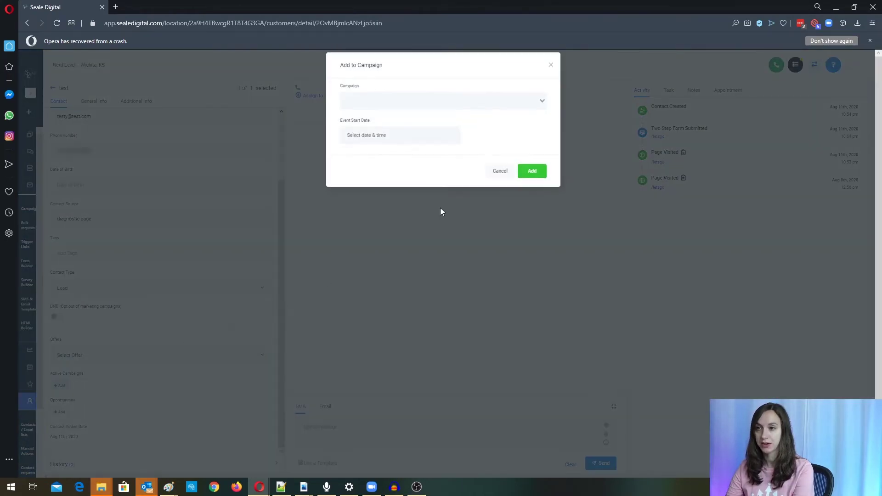
pyautogui.click(438, 109)
pyautogui.scroll(-1, 436, 199)
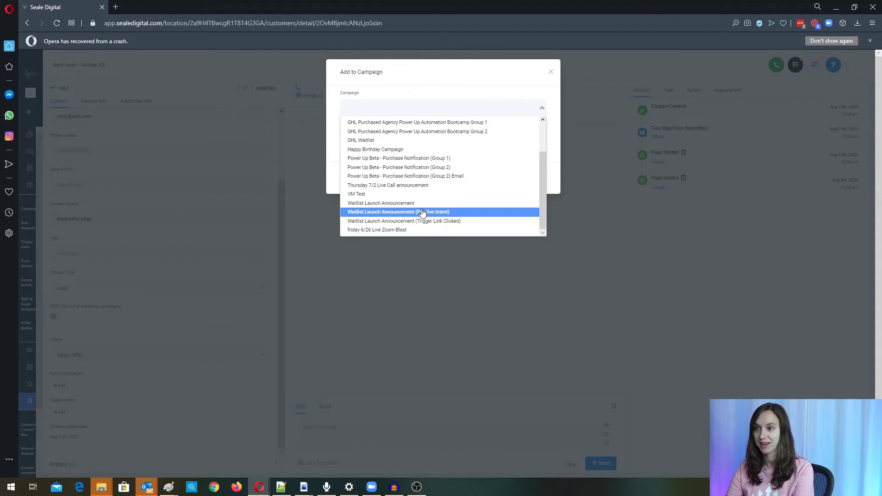
pyautogui.click(418, 195)
pyautogui.click(535, 179)
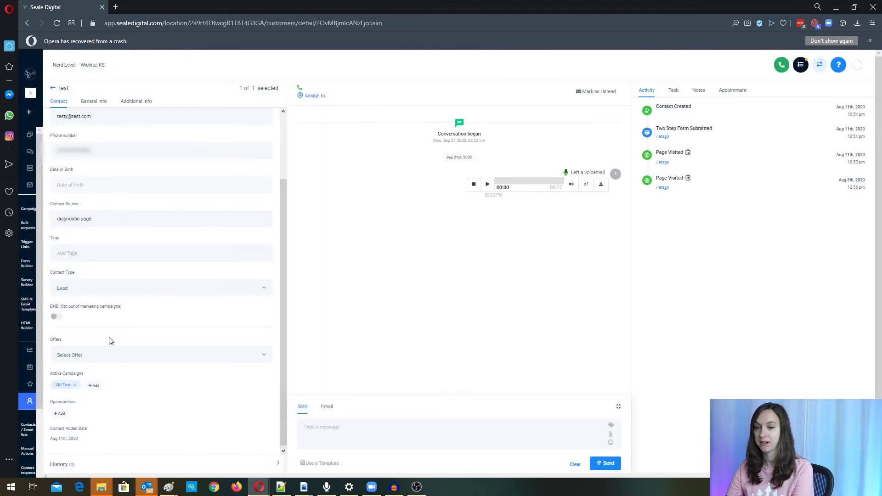